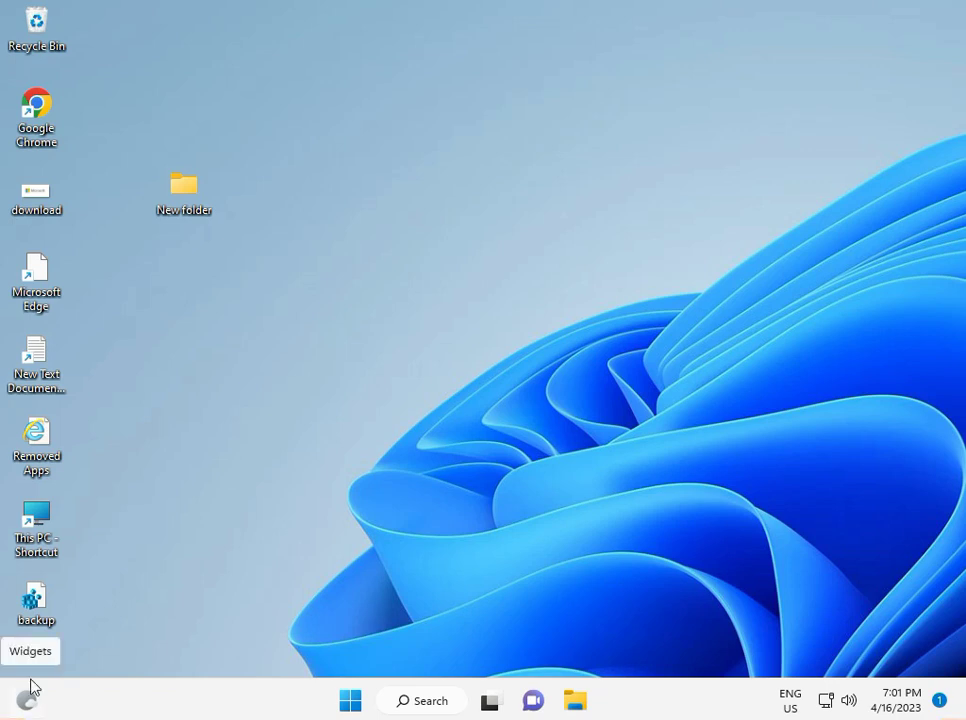
Step: Close the widgets board and dismiss the Windows Security notification about the firewall
mouse_move(31, 682)
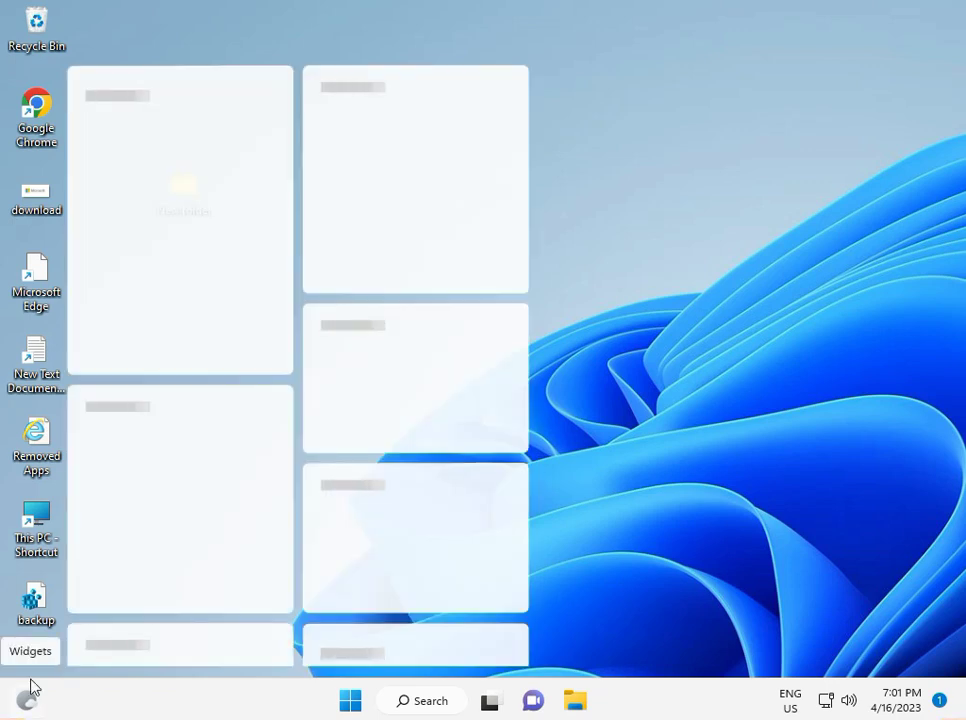
click(686, 470)
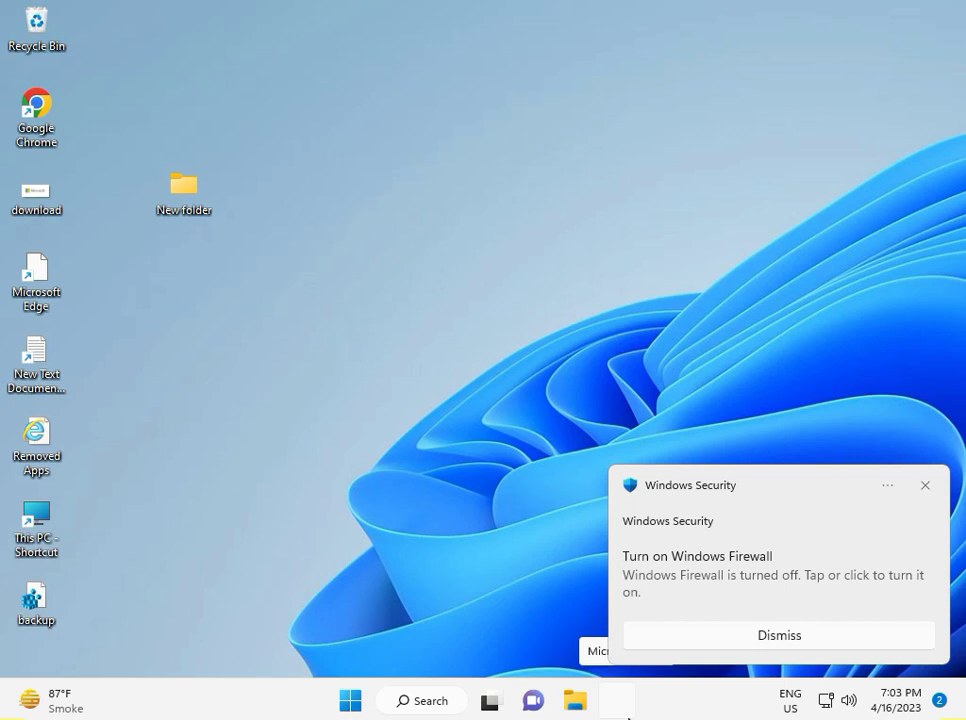
click(926, 486)
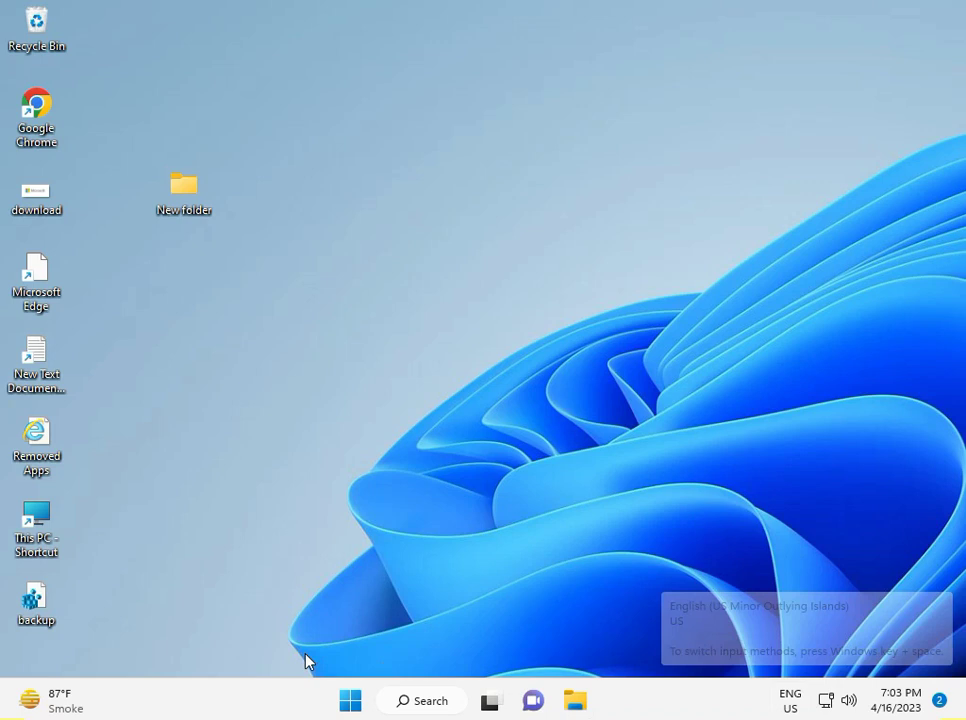
Step: Confirm Windows Defender Firewall as turned off for both private and public networks, and close the firewall settings
click(351, 703)
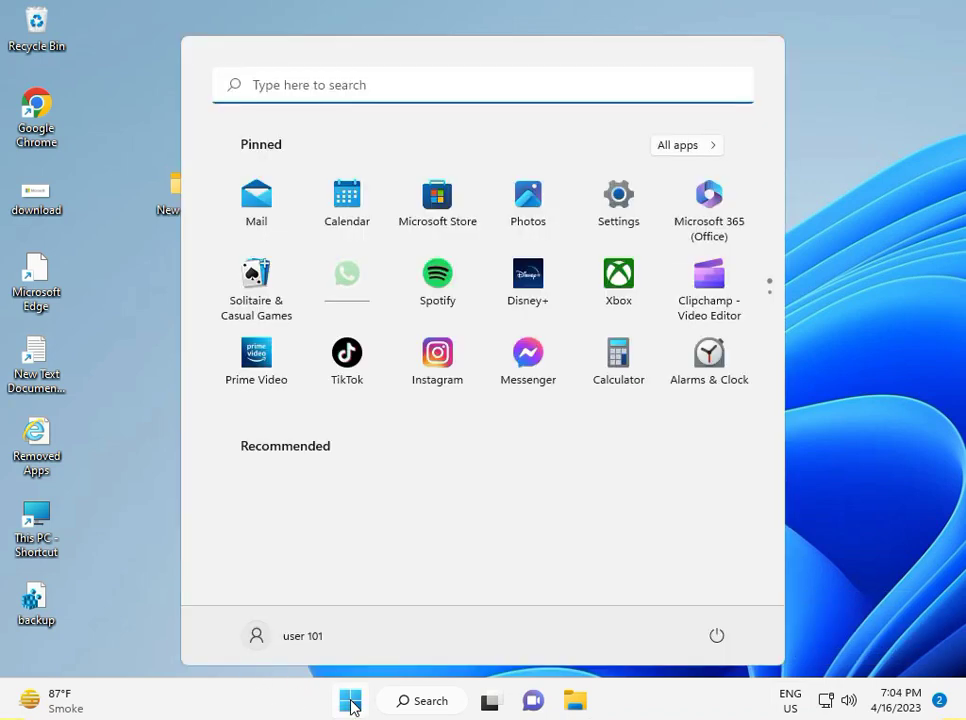
text(fire)
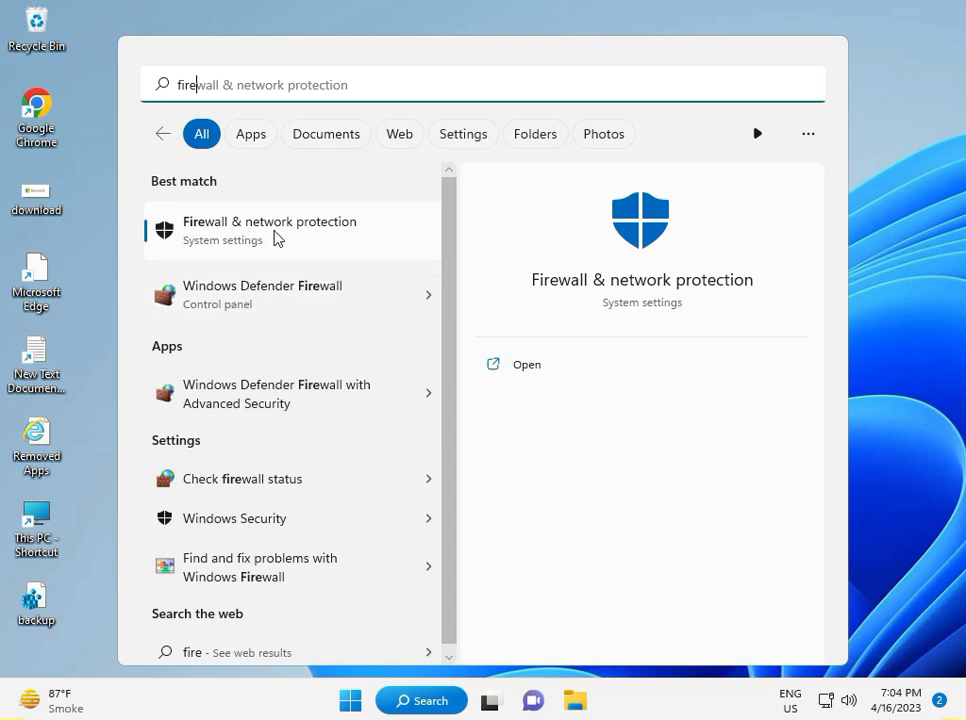
click(277, 303)
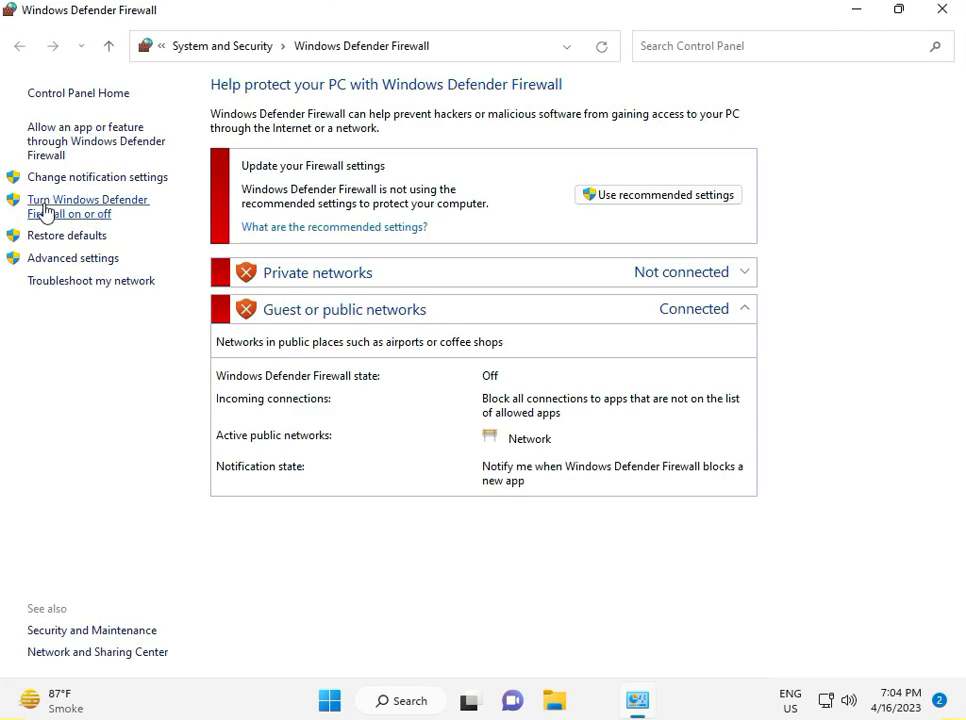
click(87, 213)
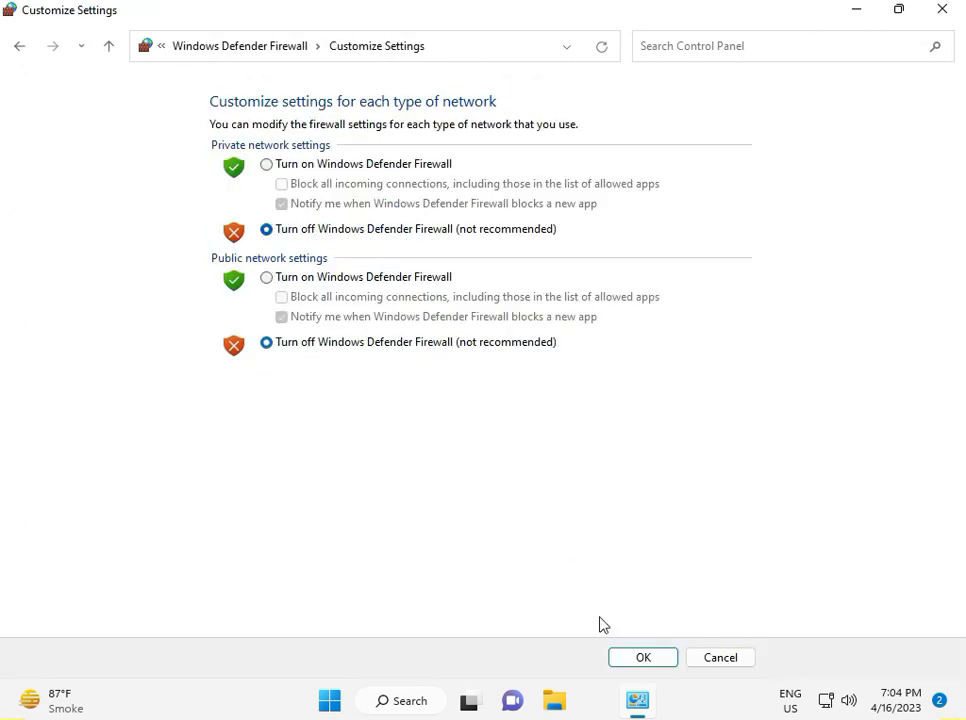
click(640, 660)
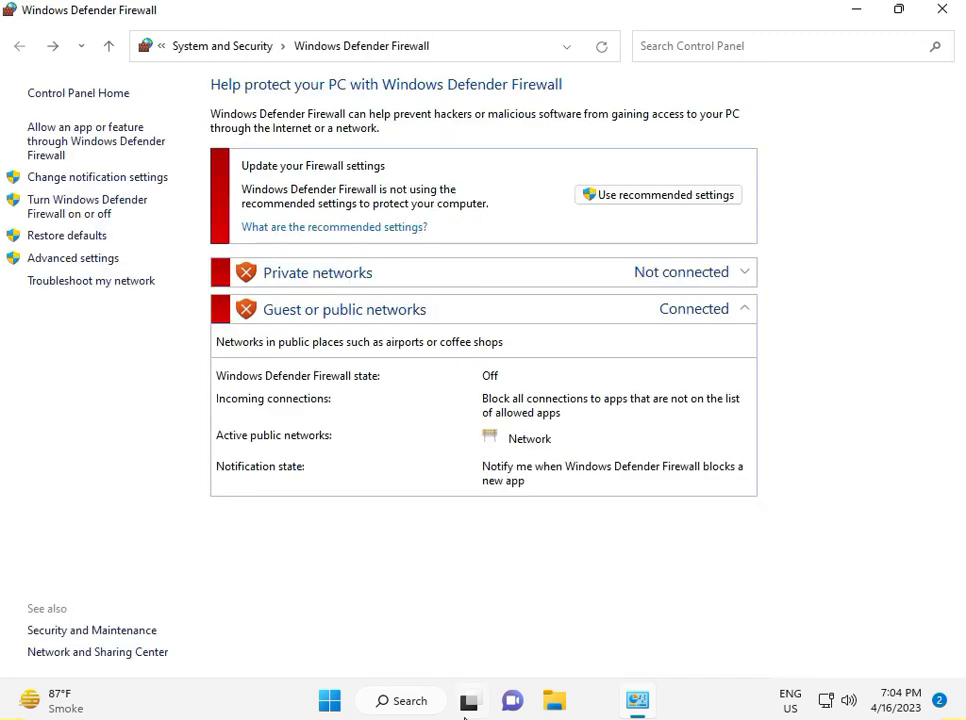
mouse_move(465, 718)
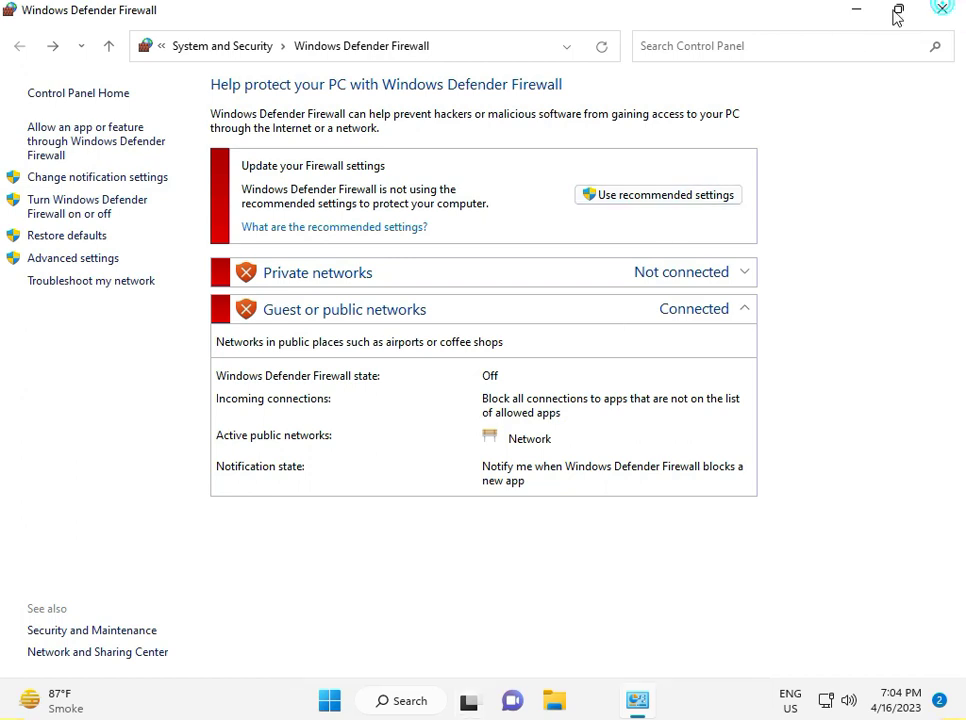
click(942, 9)
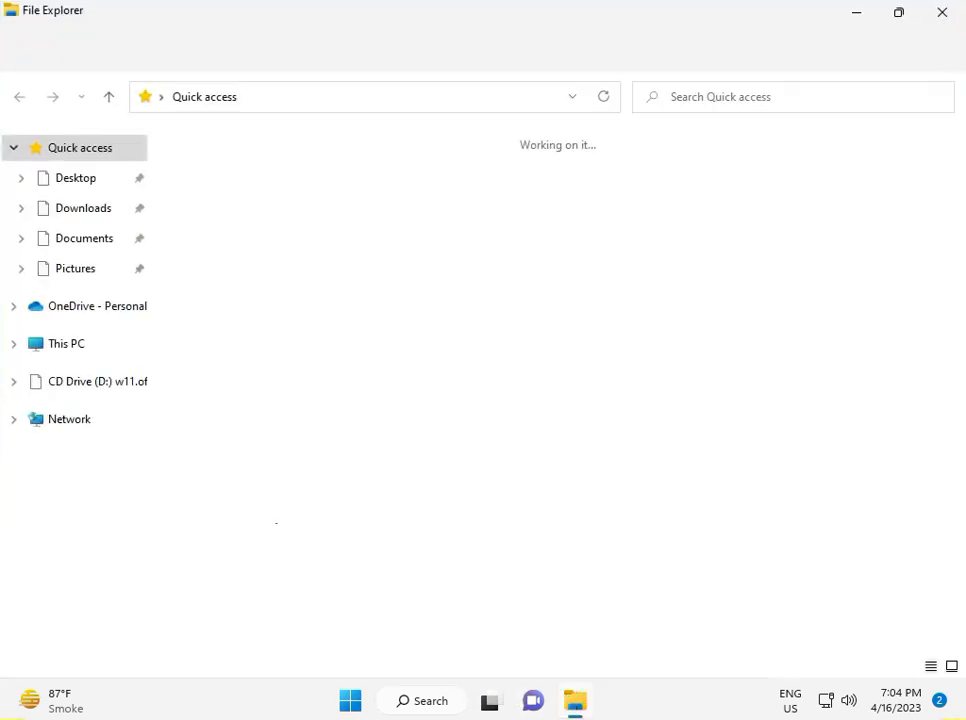
Step: Open Device Manager in Computer Management for This PC, collapse the system devices and expand the network adapters
right_click(90, 347)
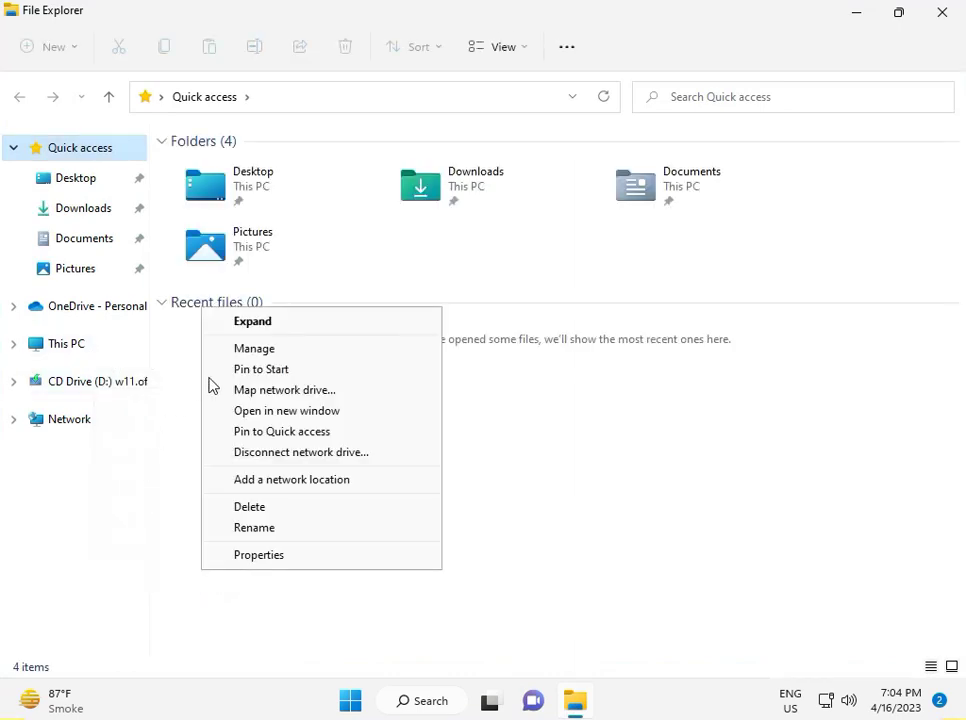
click(252, 347)
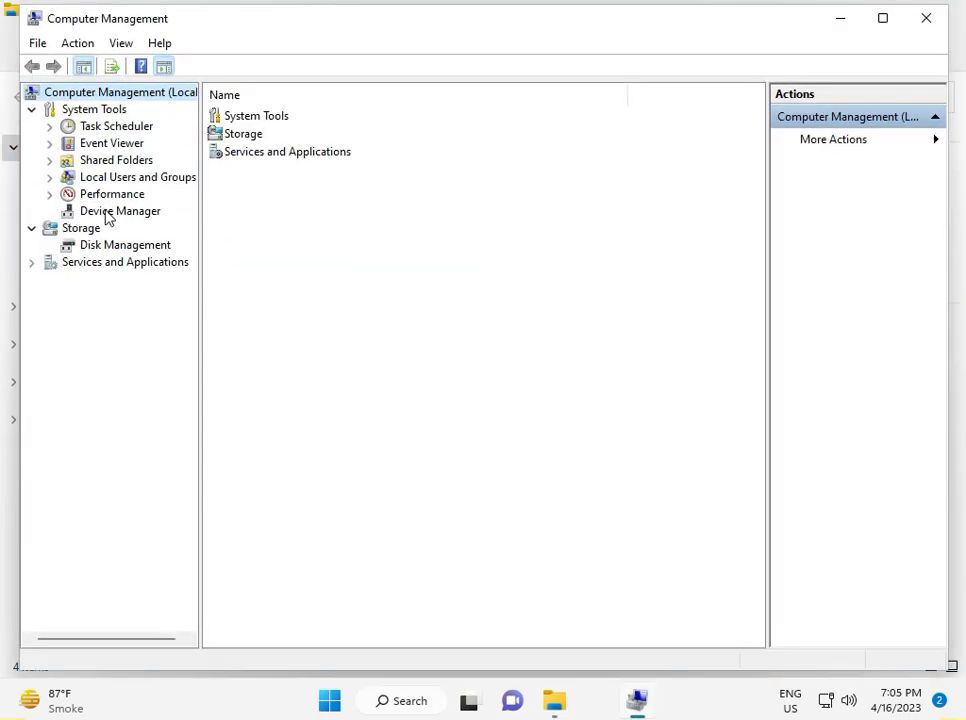
click(105, 211)
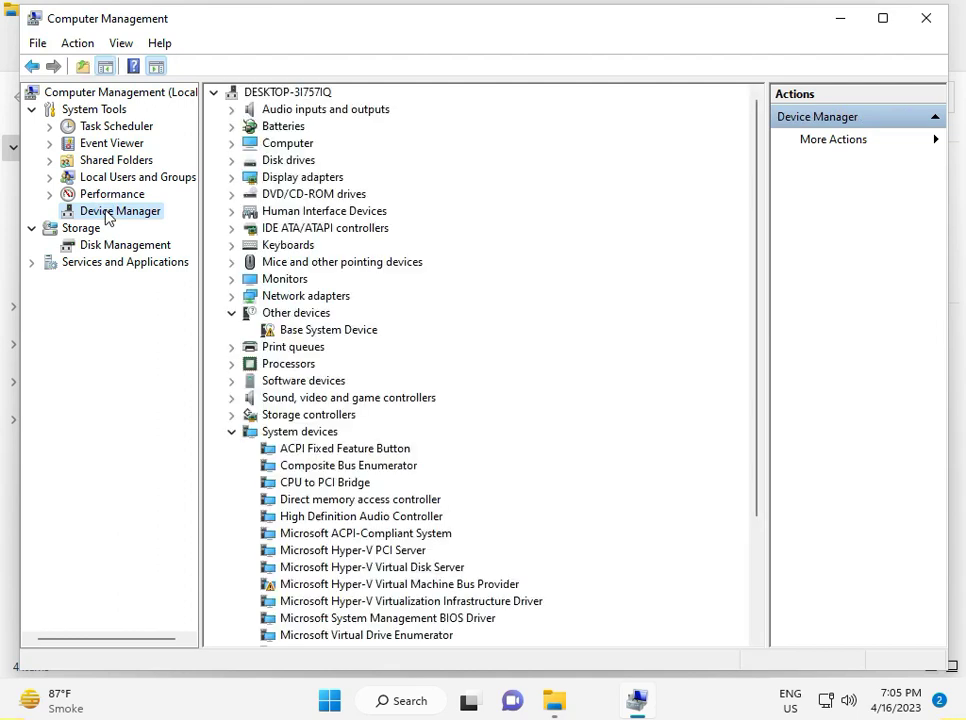
click(231, 431)
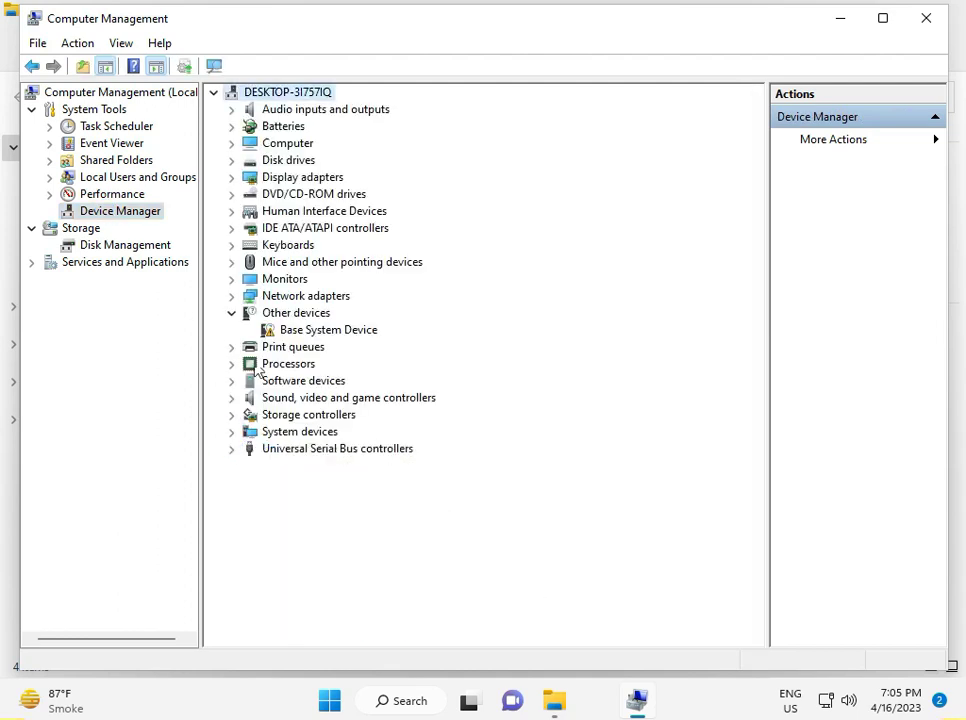
click(231, 296)
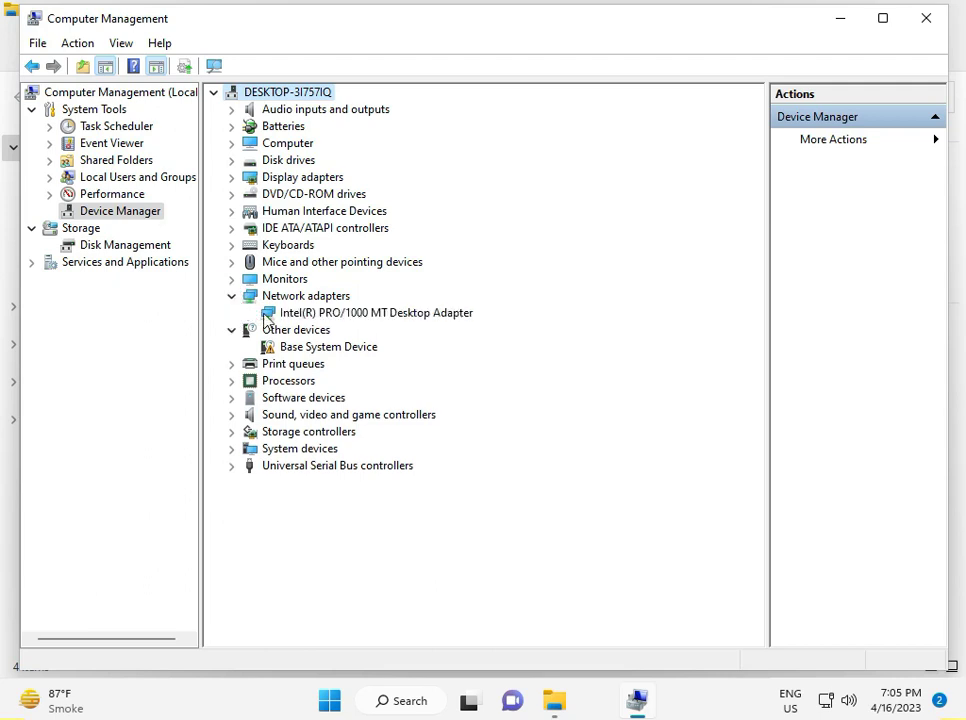
Step: Search automatically for a driver update for the Intel(R) PRO/1000 MT Desktop Adapter, and close Computer Management and File Explorer
click(308, 314)
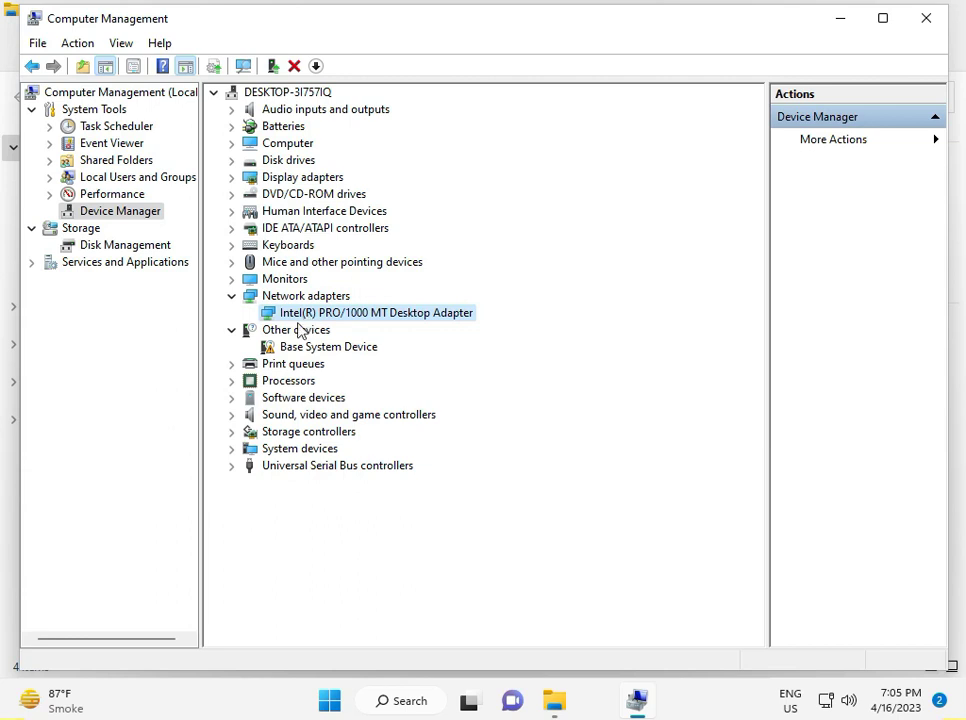
right_click(302, 317)
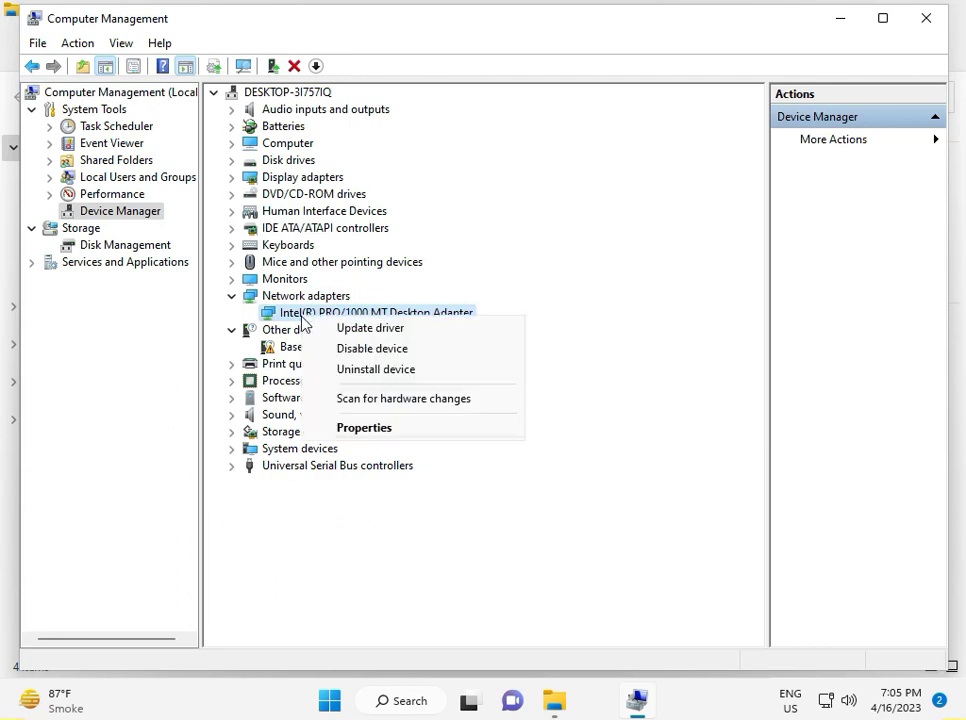
click(336, 329)
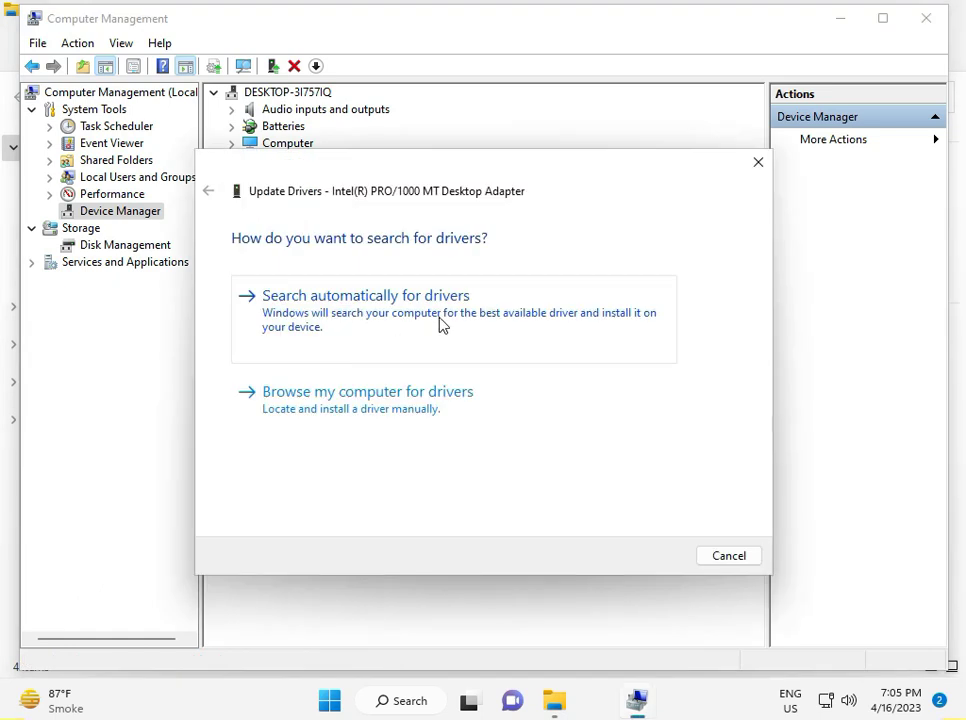
click(441, 322)
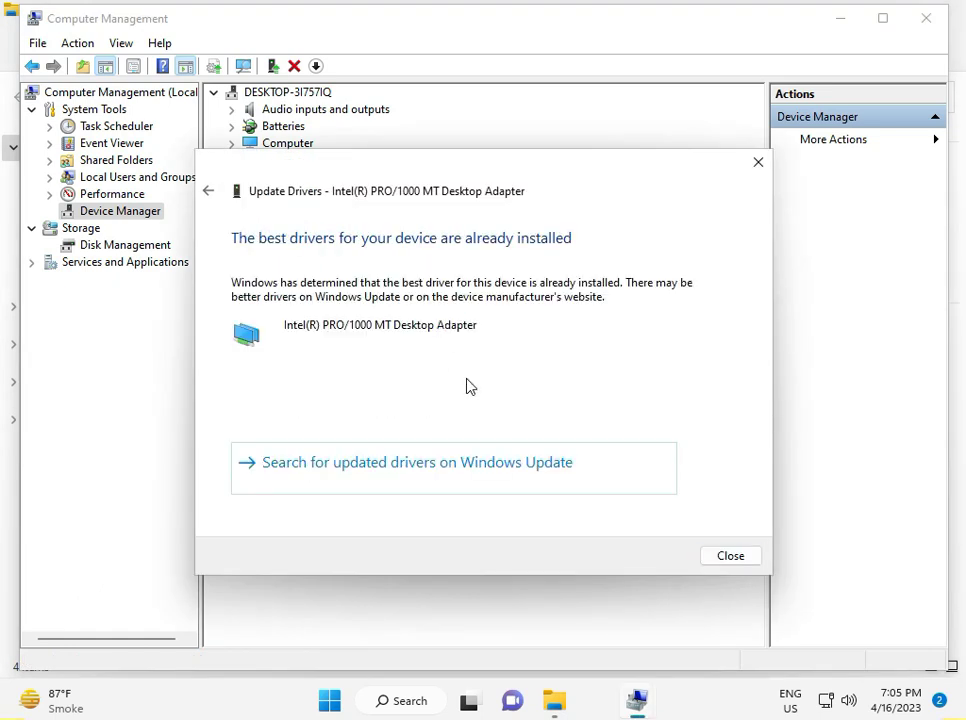
click(714, 556)
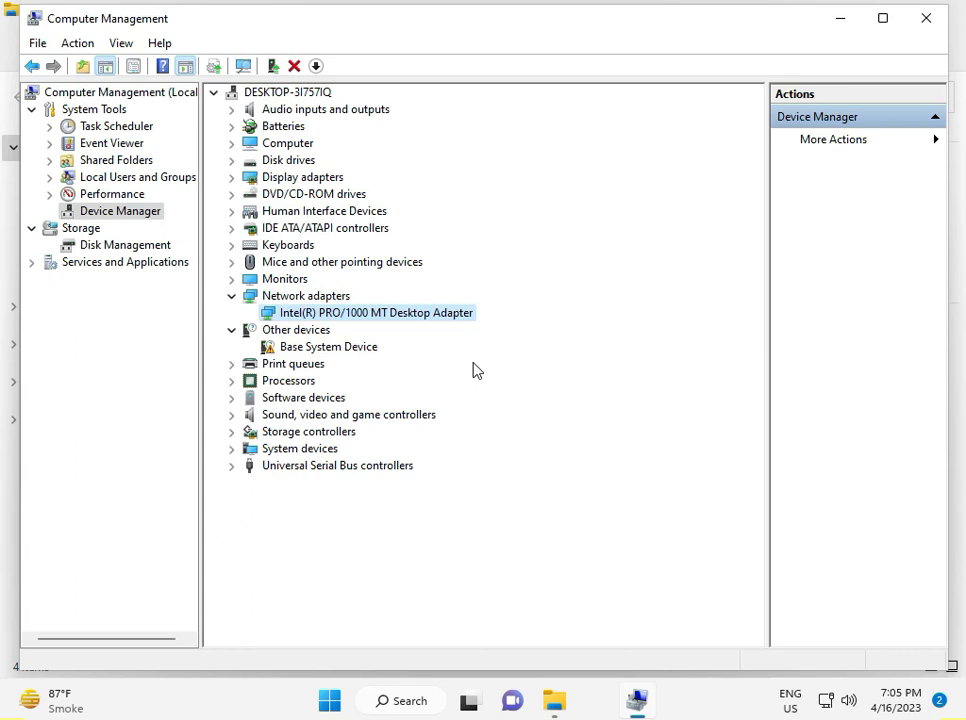
click(924, 18)
mouse_move(27, 692)
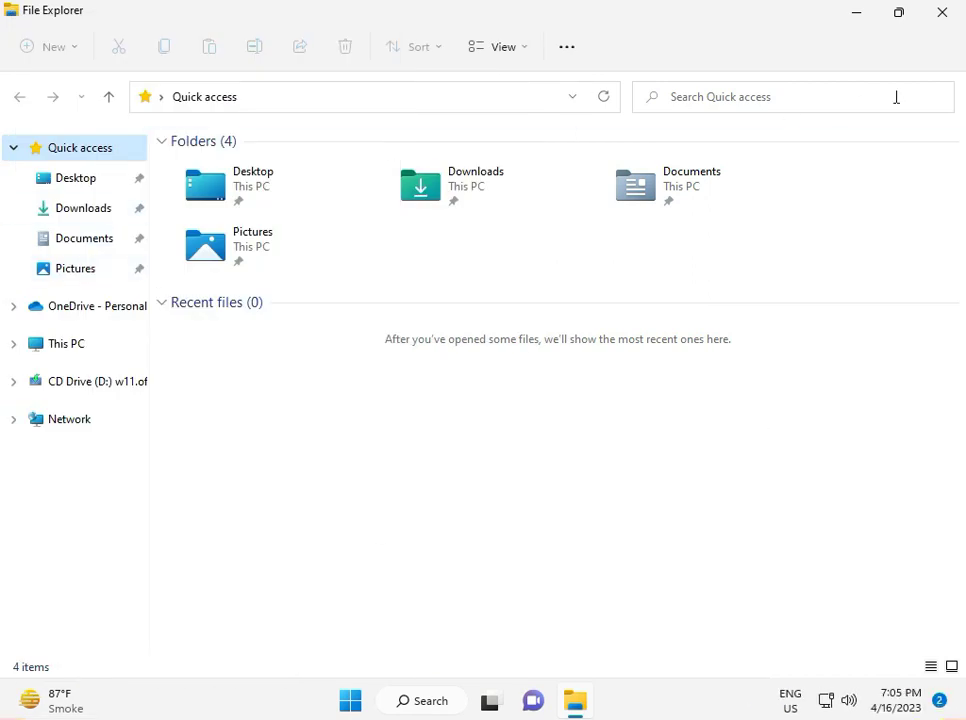
click(944, 14)
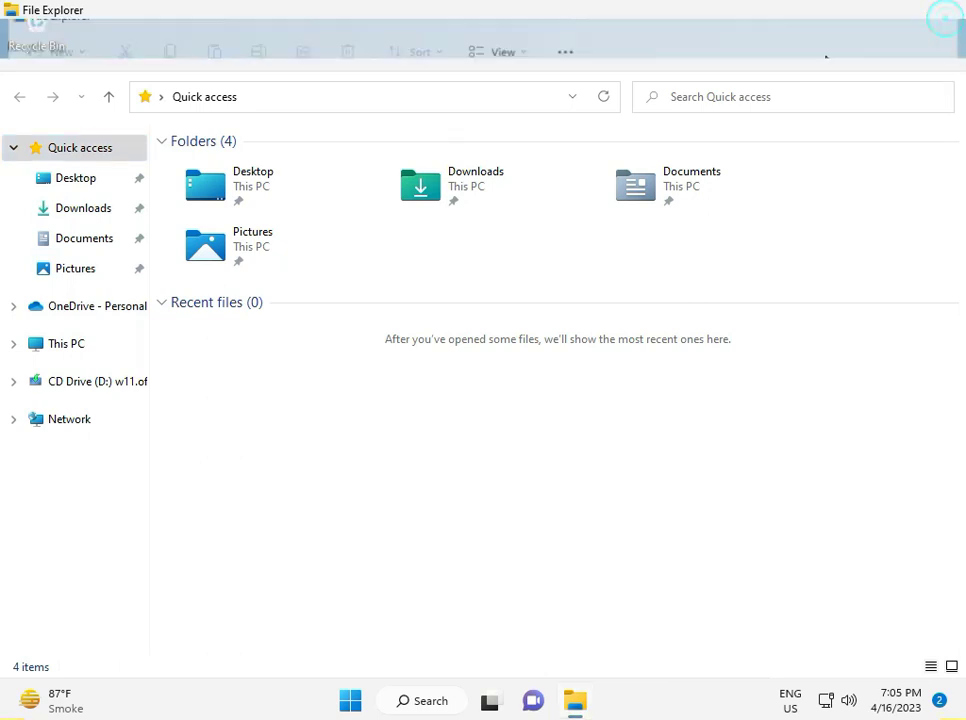
Step: Open the Network and Sharing Center in Control Panel
click(343, 705)
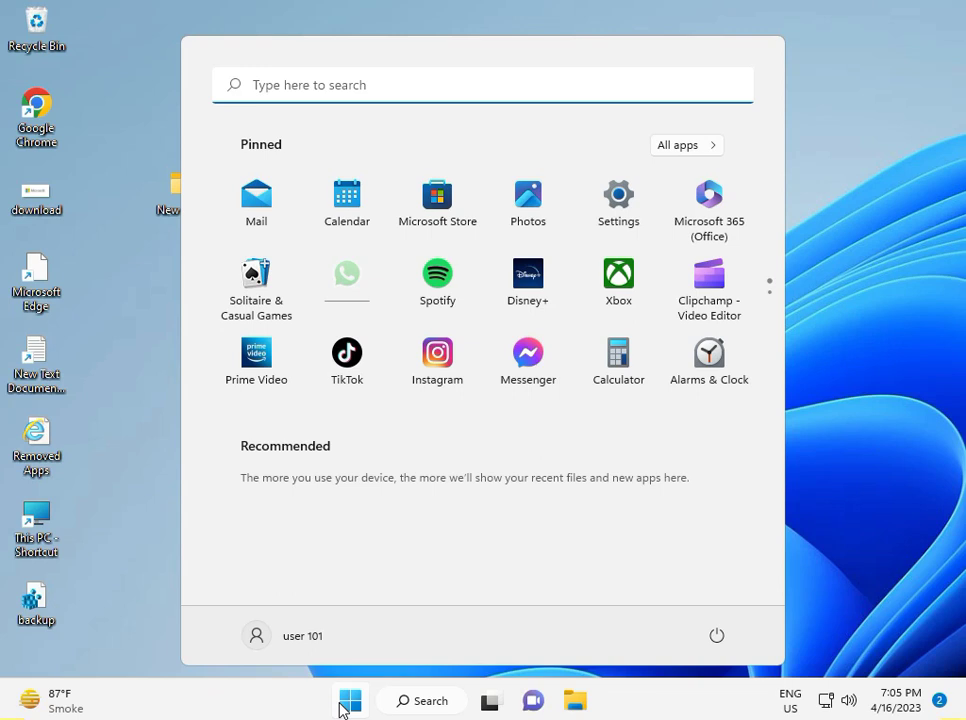
text(cont)
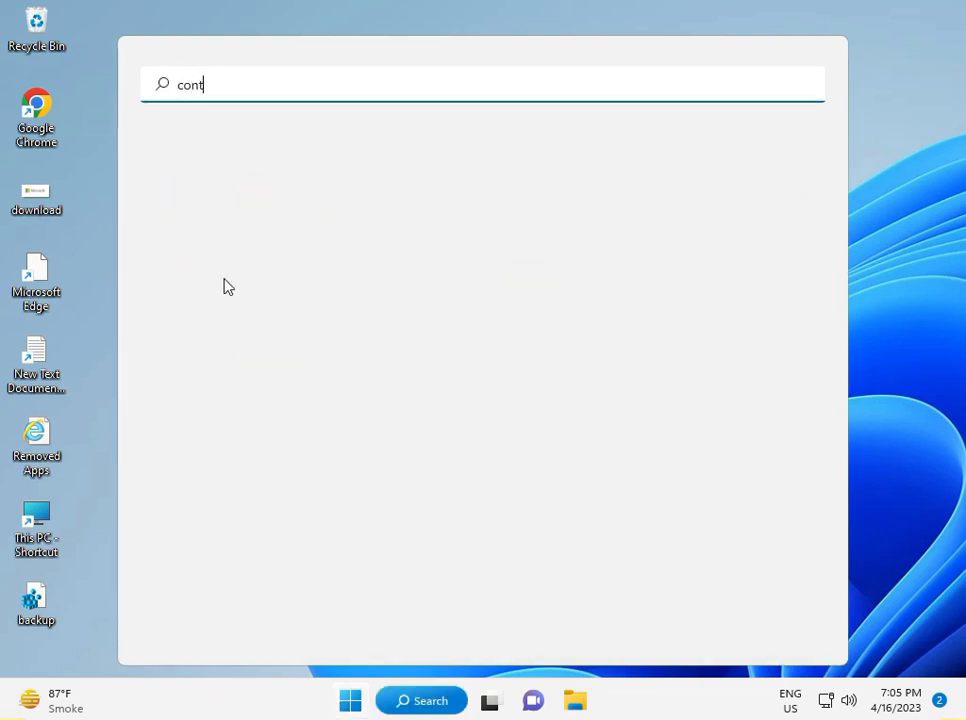
click(228, 236)
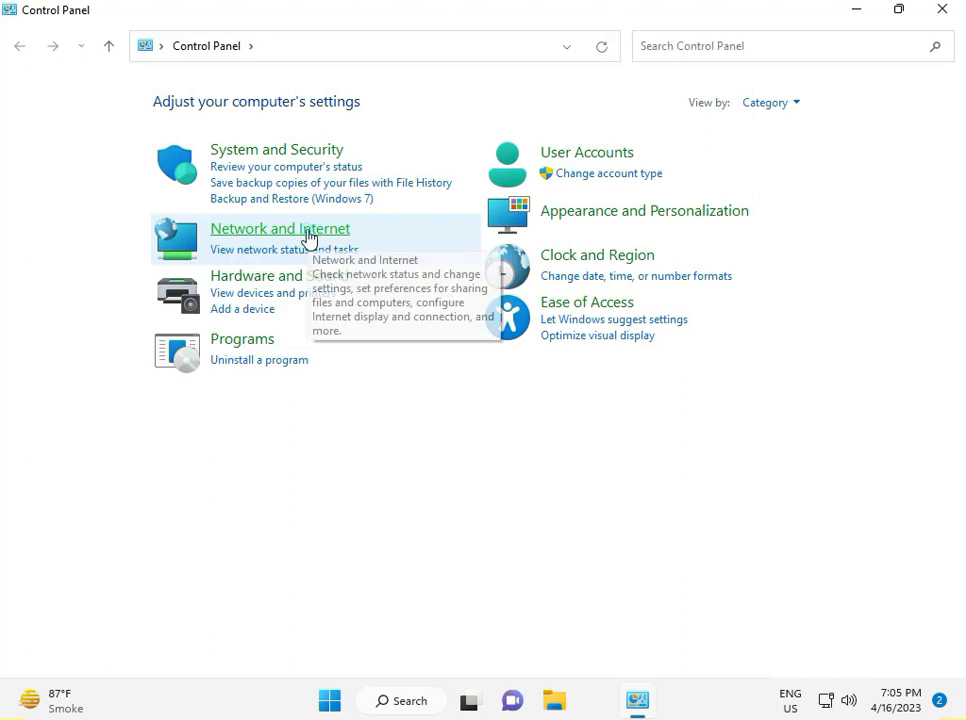
click(308, 238)
click(346, 104)
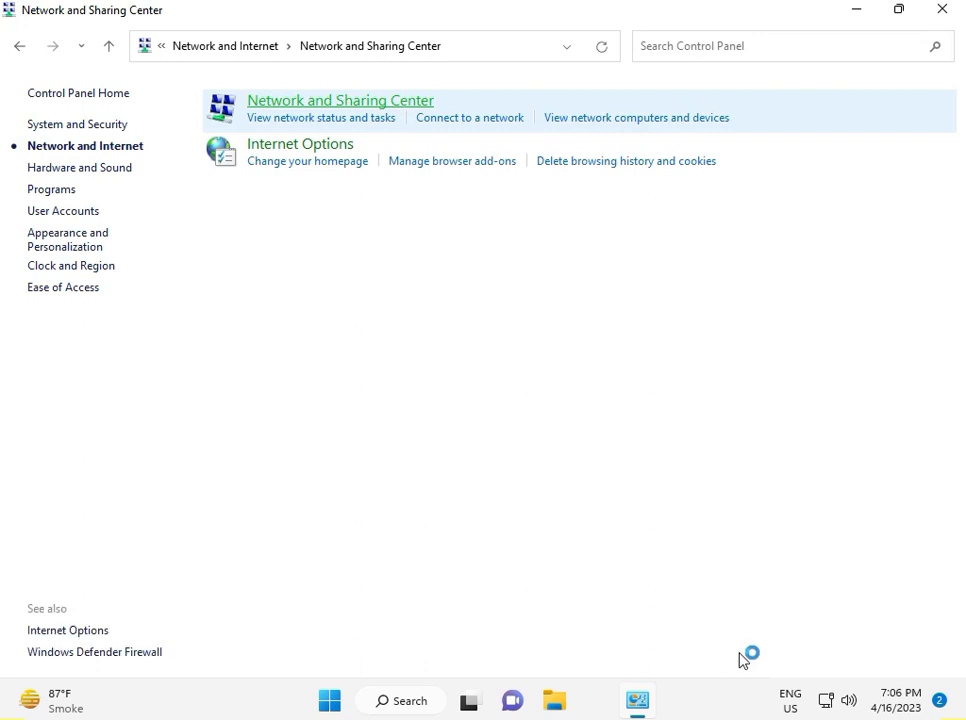
Step: Open the Internet Protocol Version 4 (TCP/IPv4) properties of the active Ethernet connection
click(616, 170)
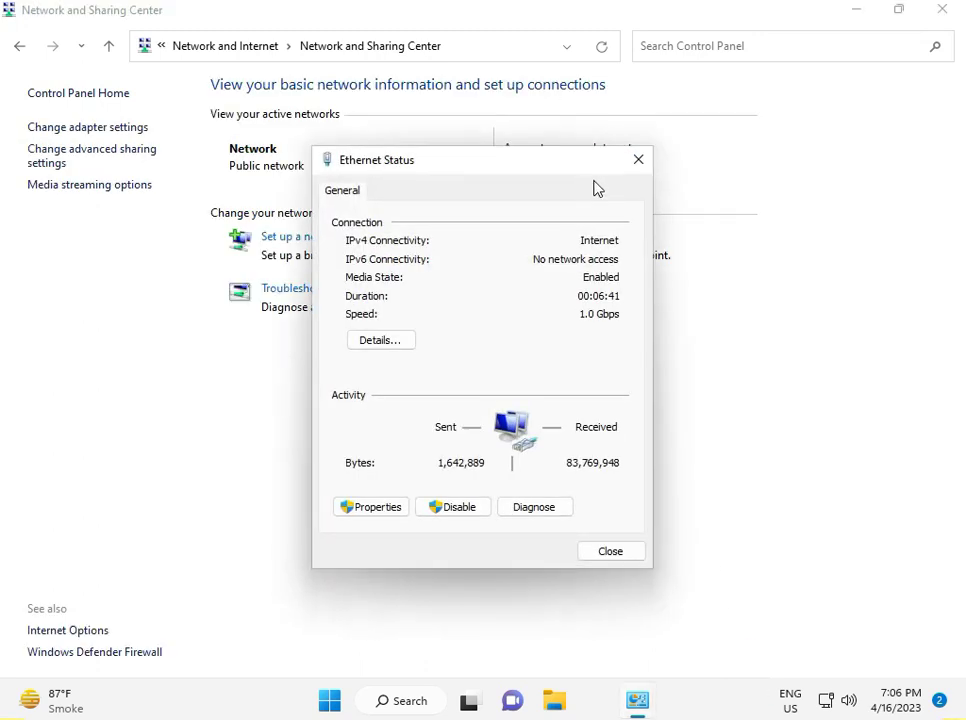
click(600, 170)
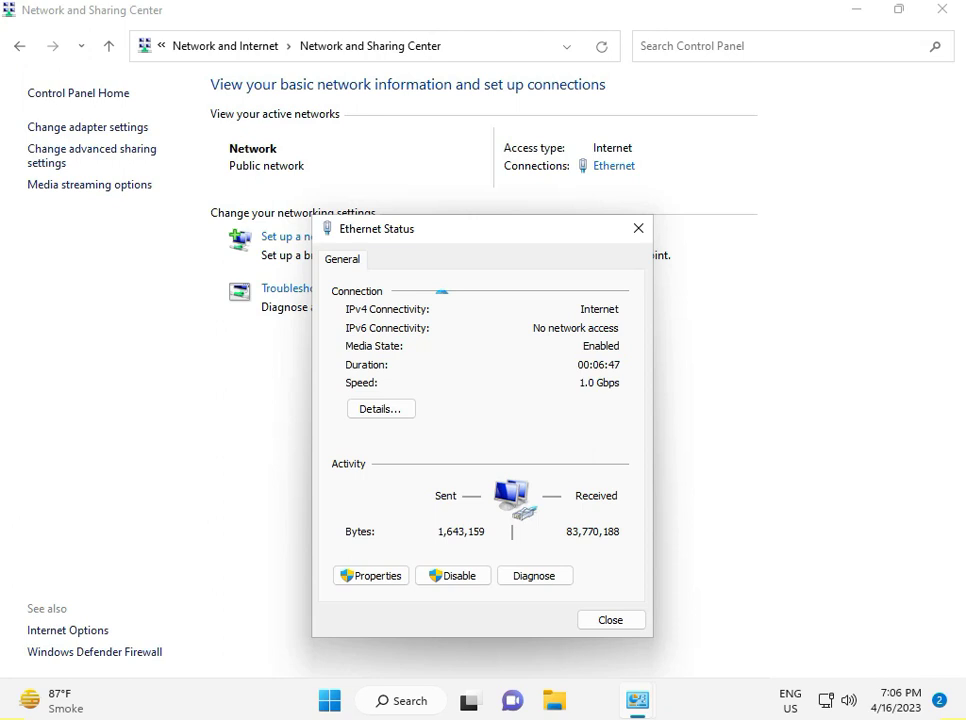
click(386, 585)
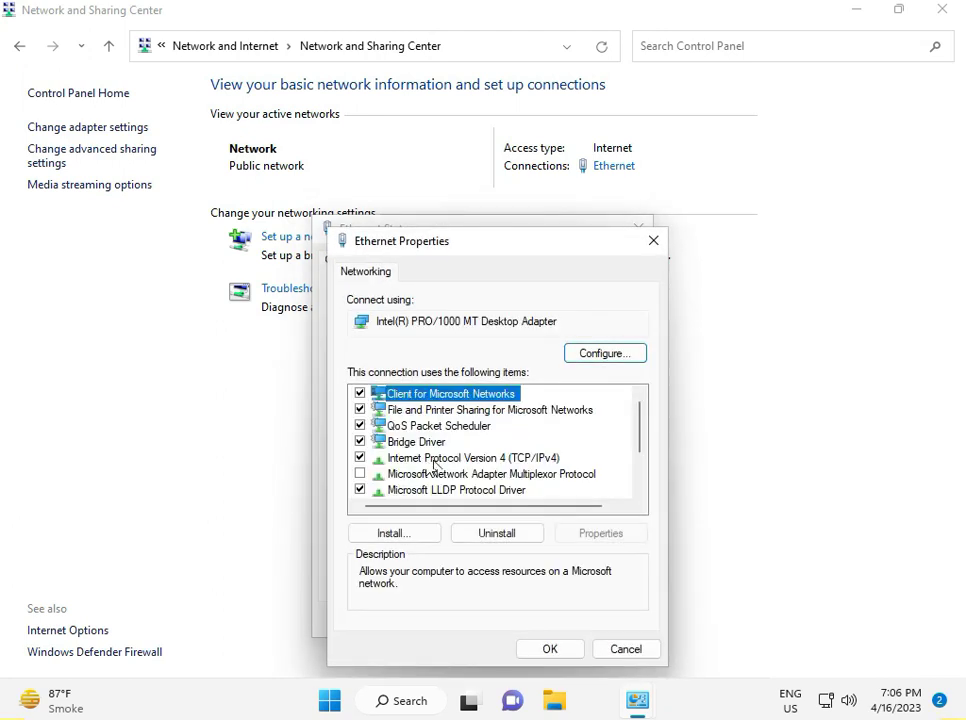
double_click(436, 458)
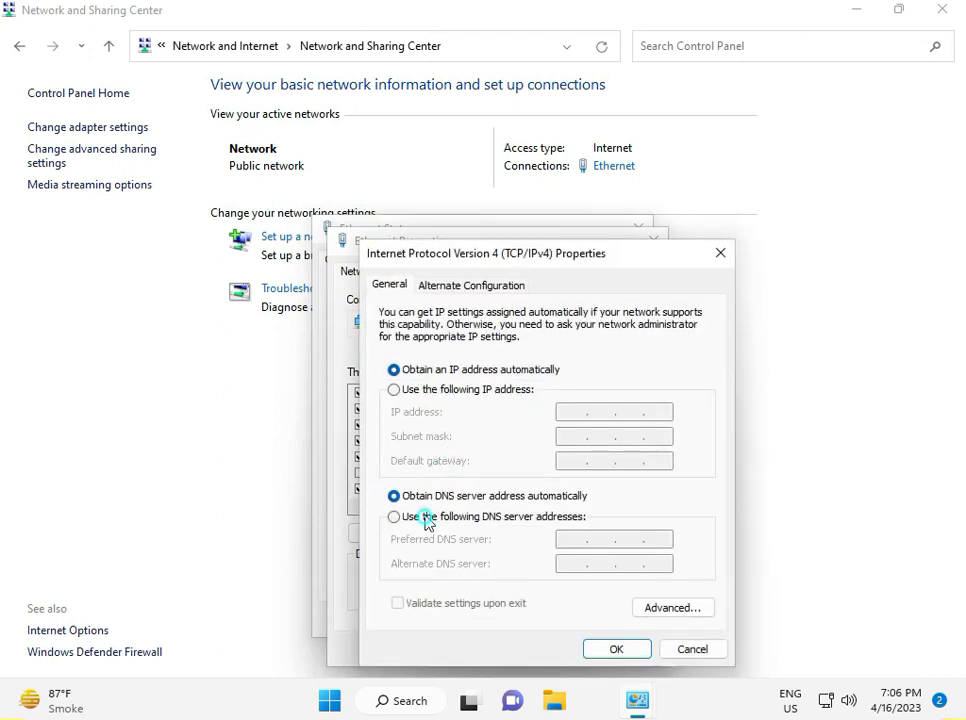
Step: Set the preferred DNS server to 8.8.8.8 and the alternate to 8.8.4.4, apply the settings and close all network windows
click(424, 517)
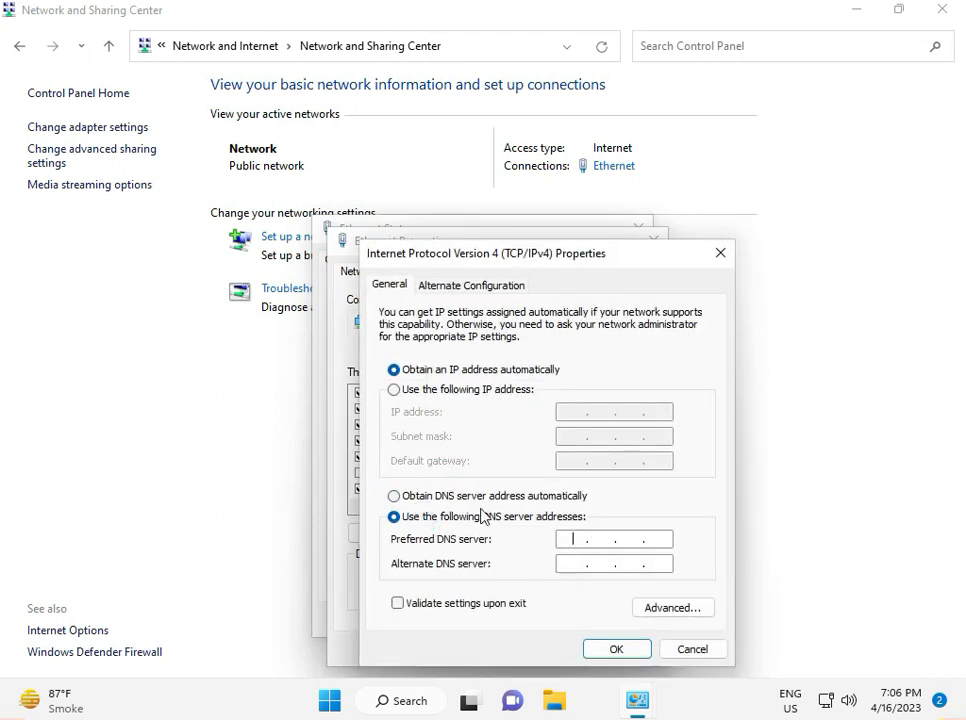
text(8)
text(8)
text(8)
text(8)
text(8)
text(8.4)
text(4.4)
click(590, 645)
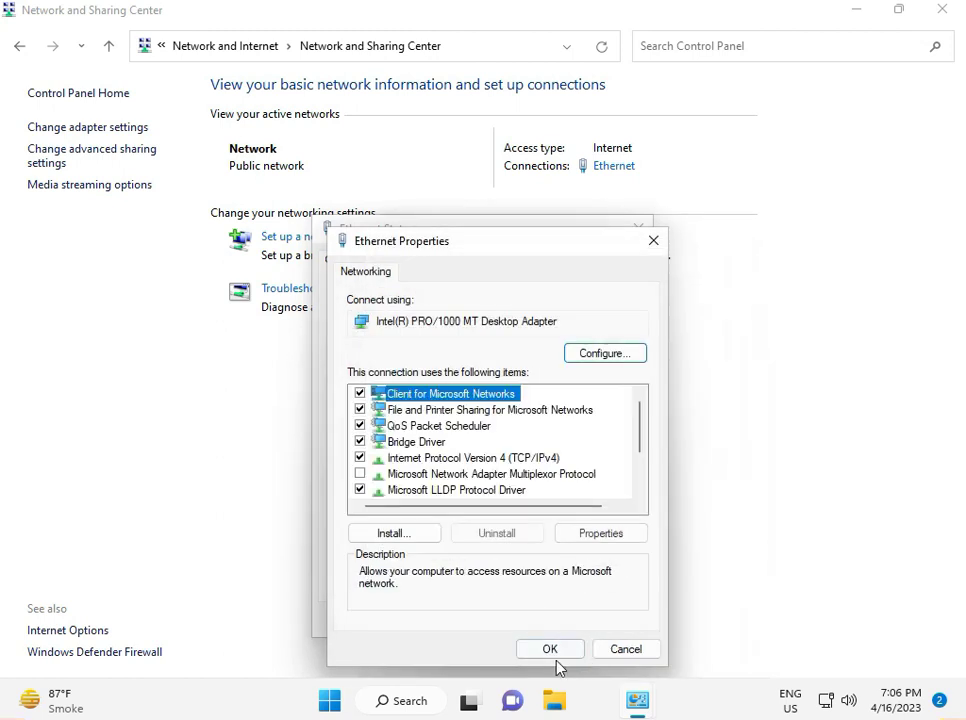
click(553, 650)
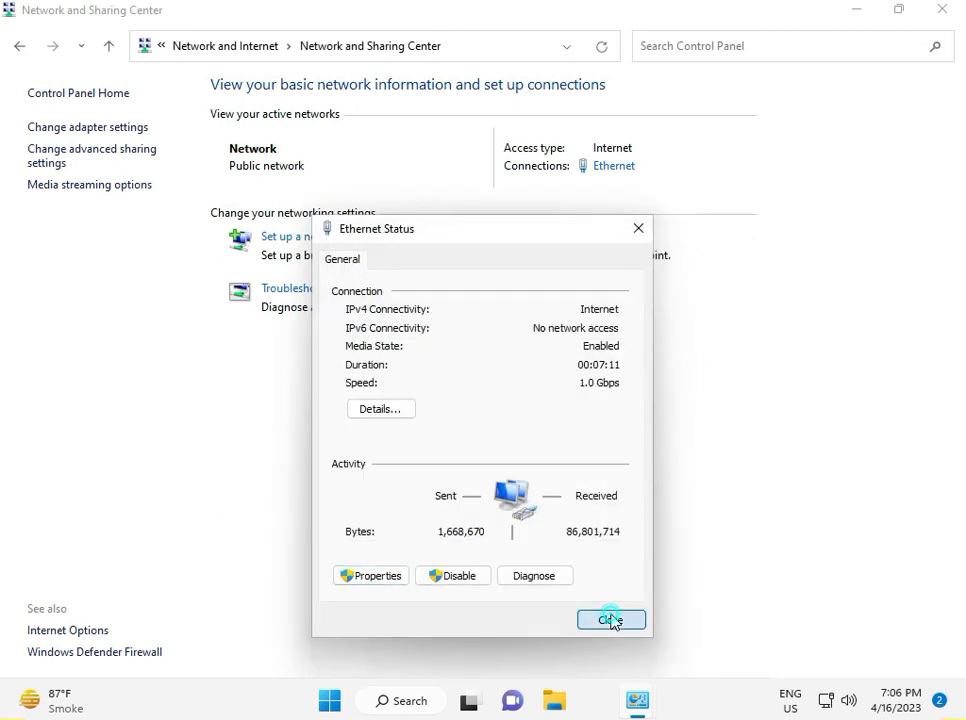
click(610, 619)
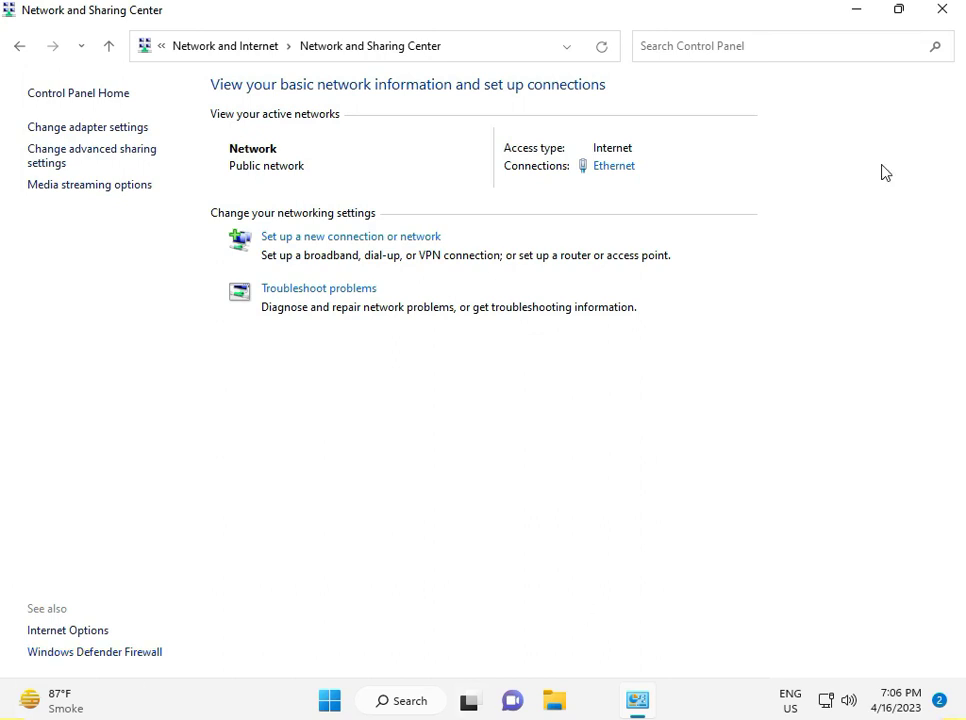
click(944, 16)
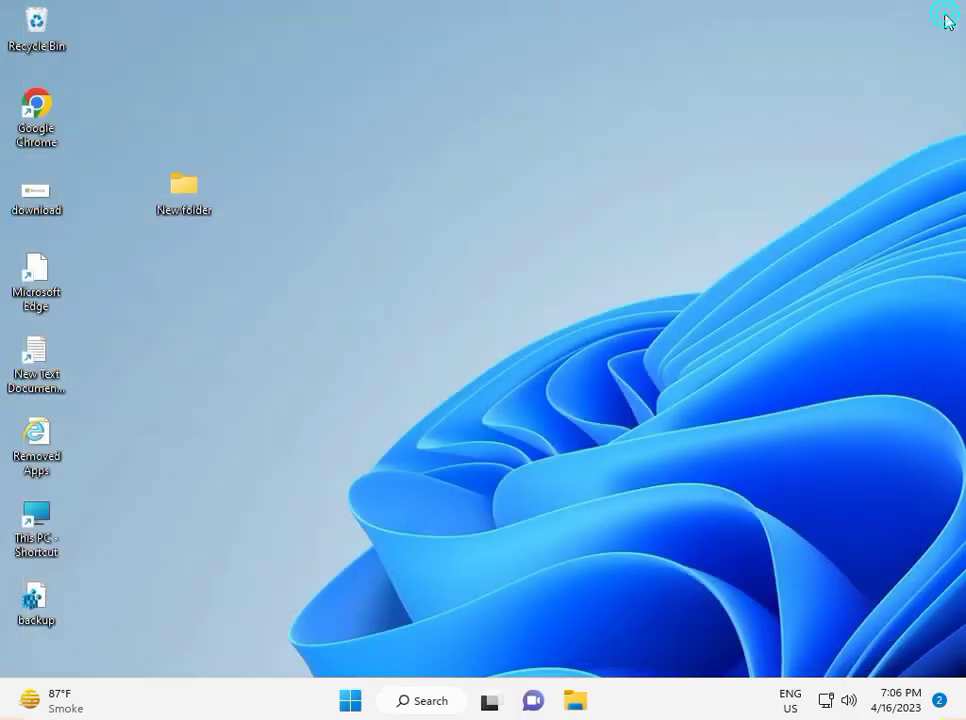